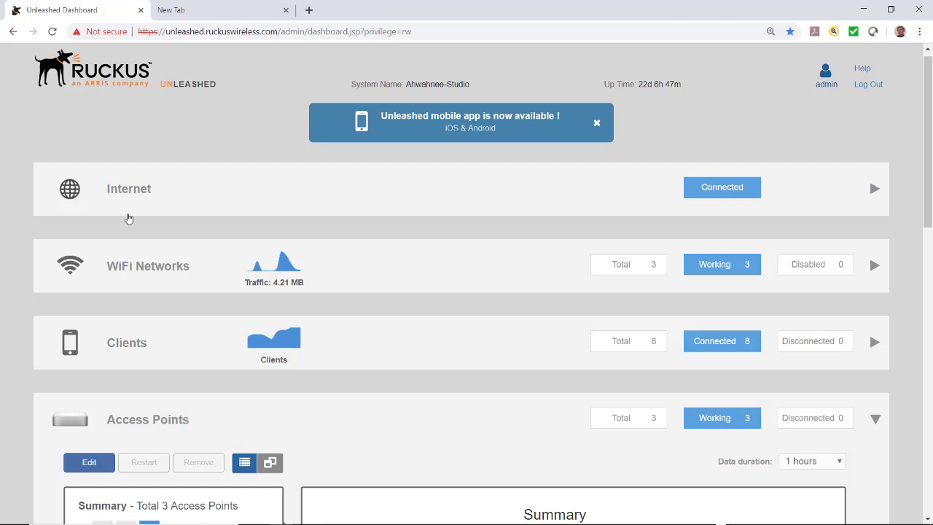
Expand the dashboard's WiFi Networks section to show the 3 networks and their client counts.
click(135, 269)
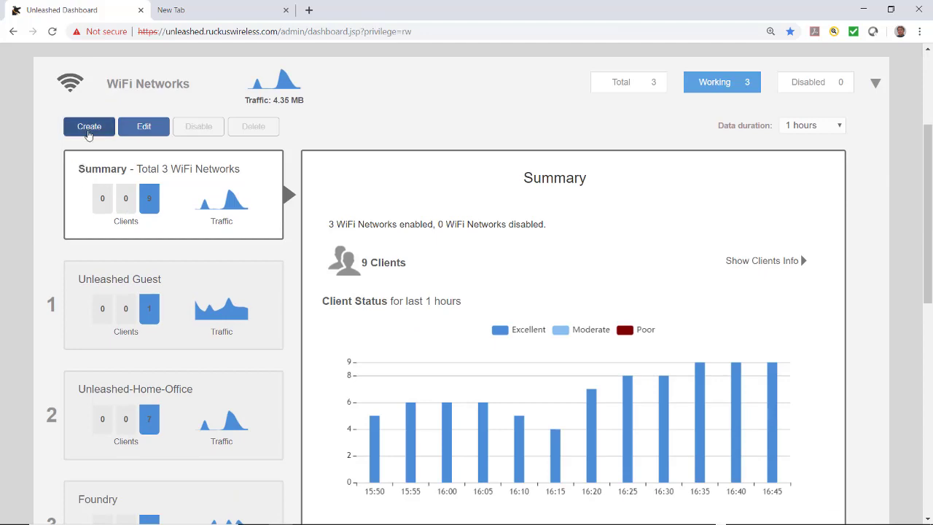
Create a WLAN named 'Guest SelfService' using Guest Access with Guest Pass and Social Login authentication.
click(88, 131)
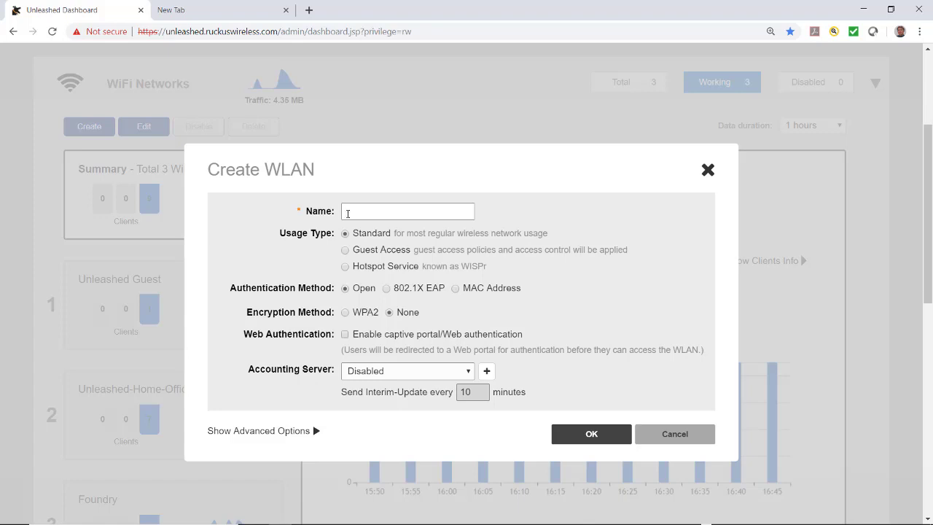
text(Guest SelfService)
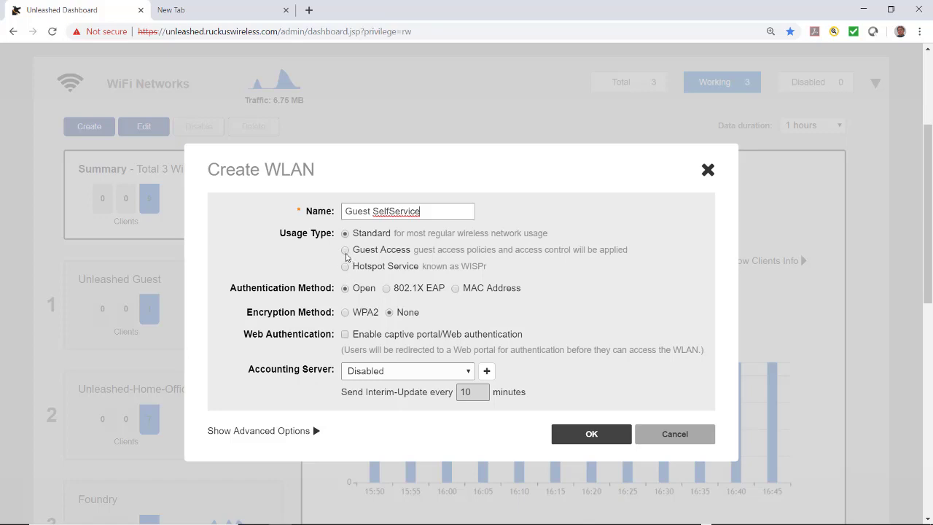
click(345, 250)
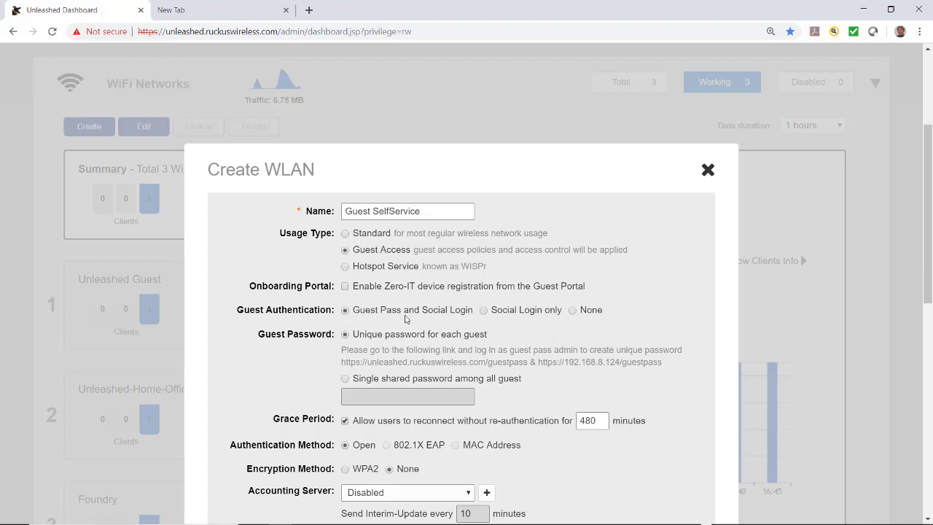
click(484, 310)
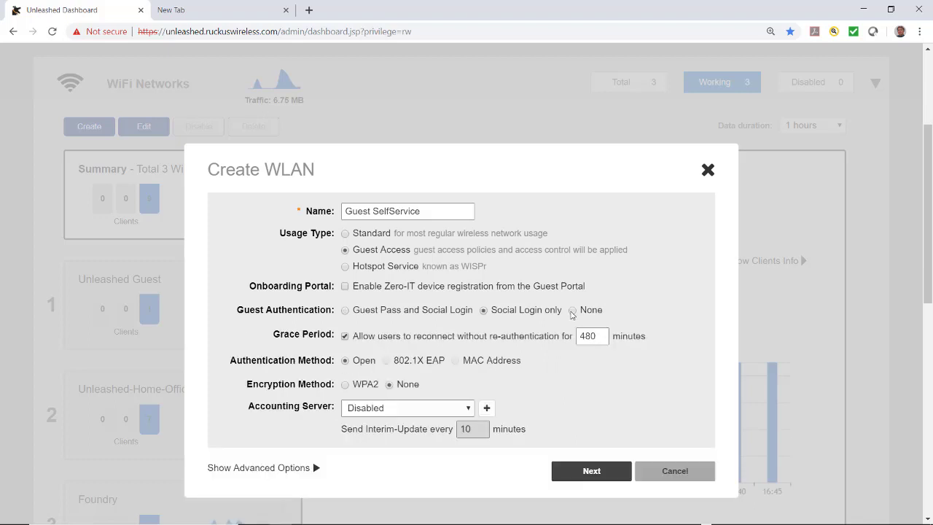
click(345, 310)
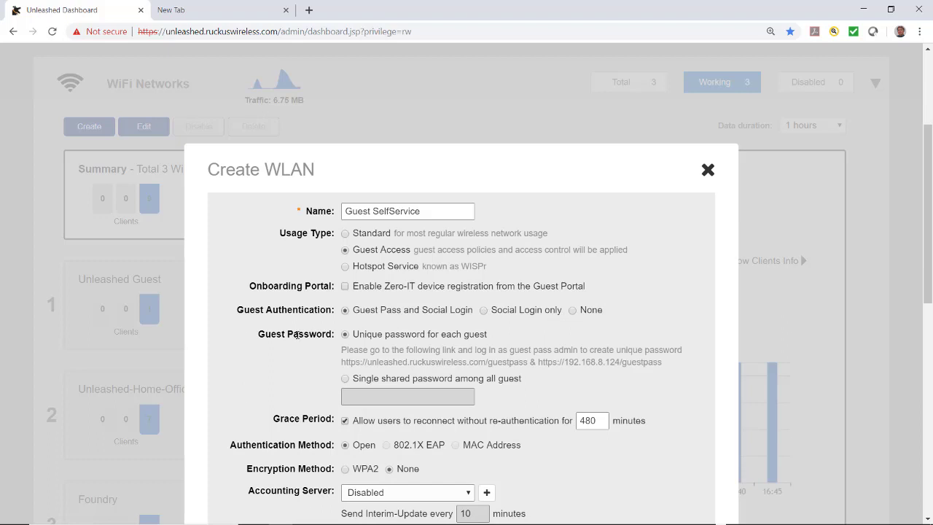
Uncheck the Grace Period option allowing users to reconnect without re-authentication.
scroll(323, 290, down, 3)
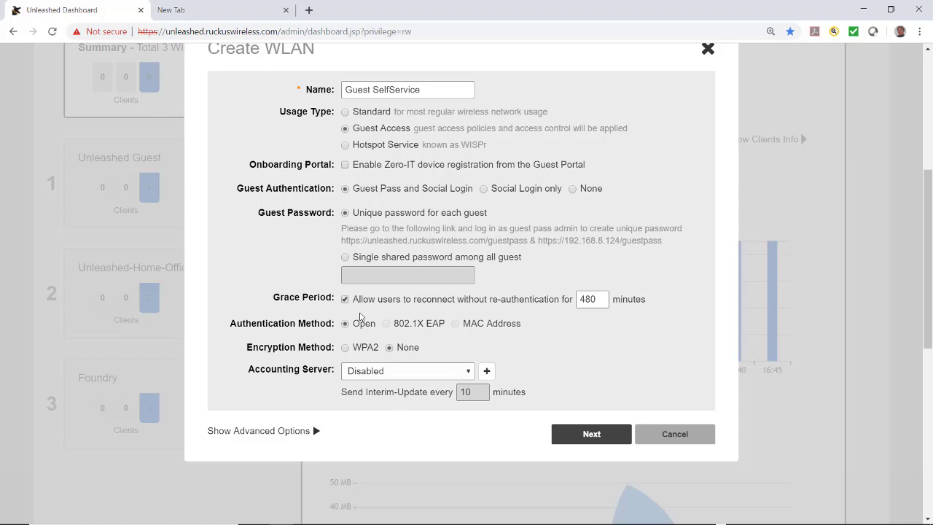
click(346, 300)
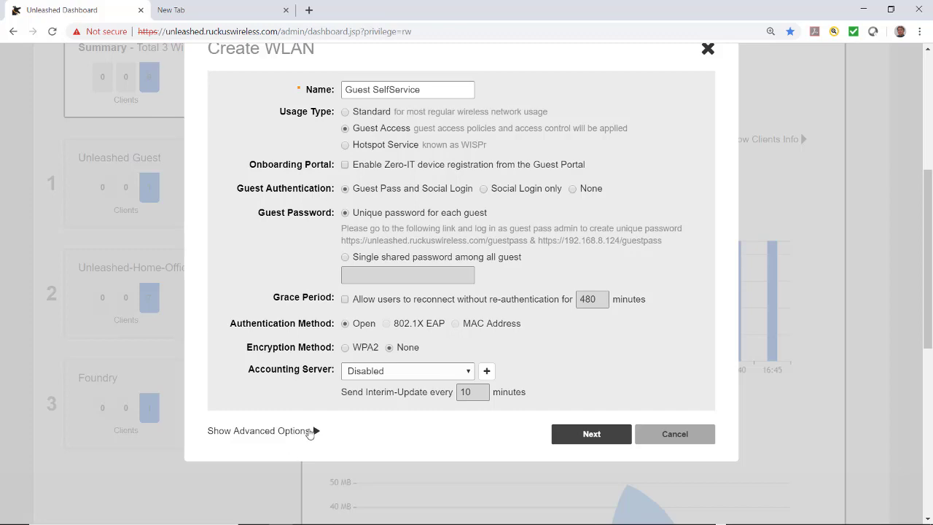
click(310, 430)
scroll(309, 431, down, 4)
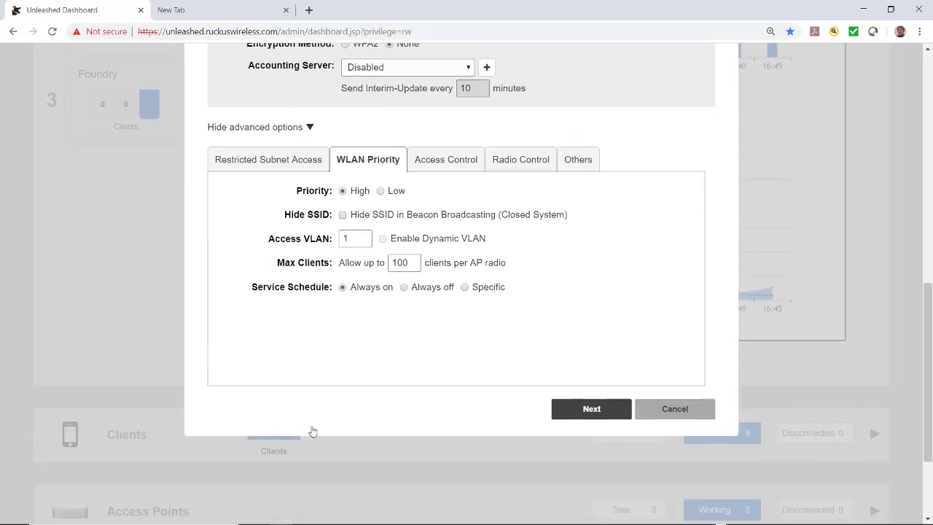
click(251, 162)
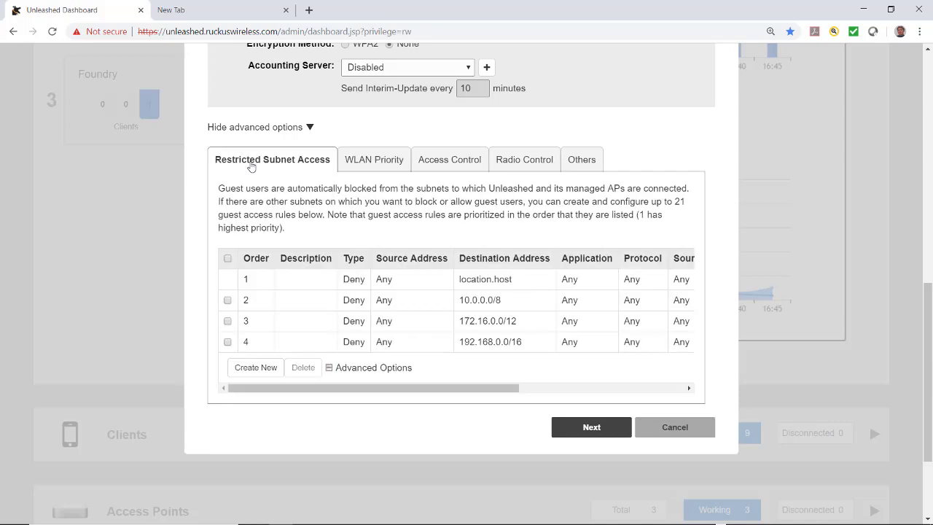
click(362, 162)
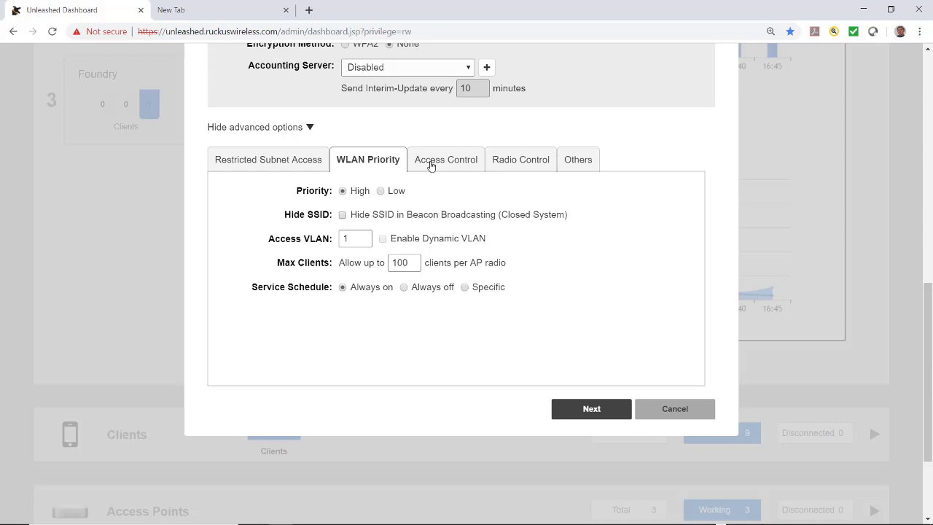
click(430, 164)
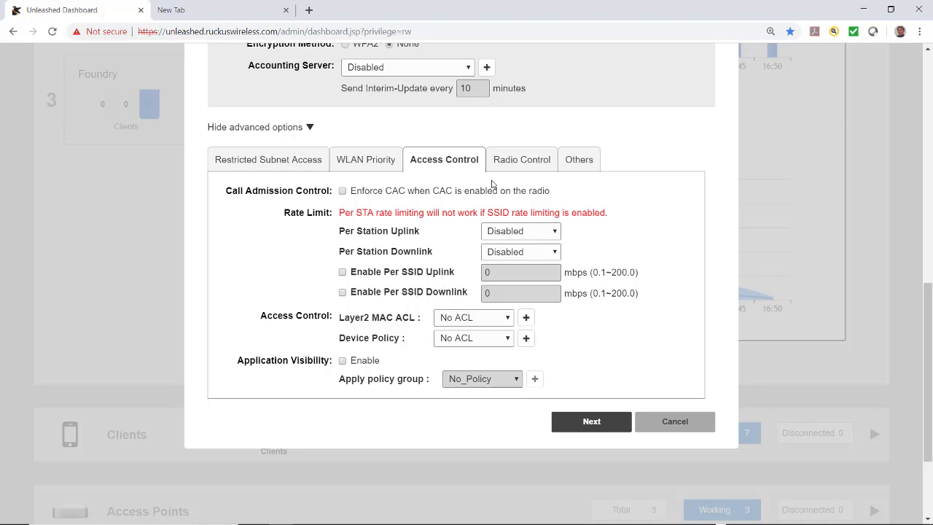
click(503, 163)
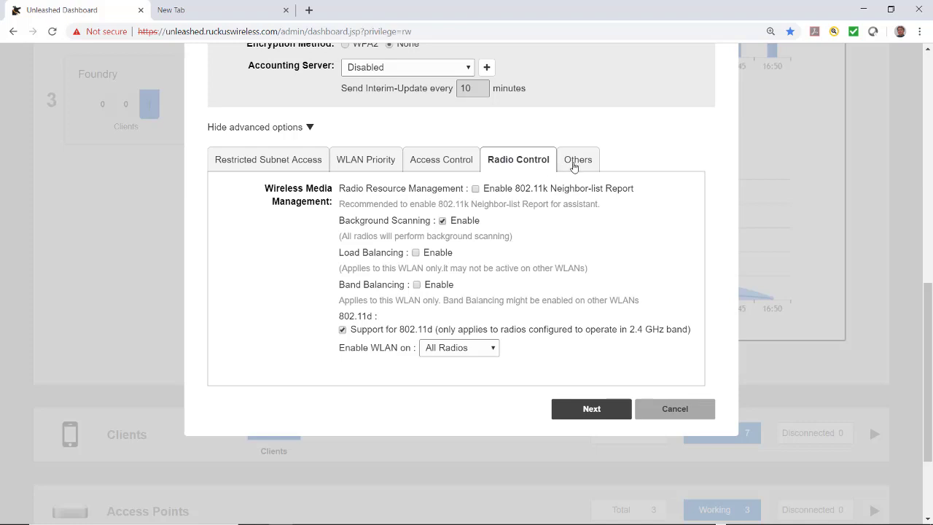
click(576, 161)
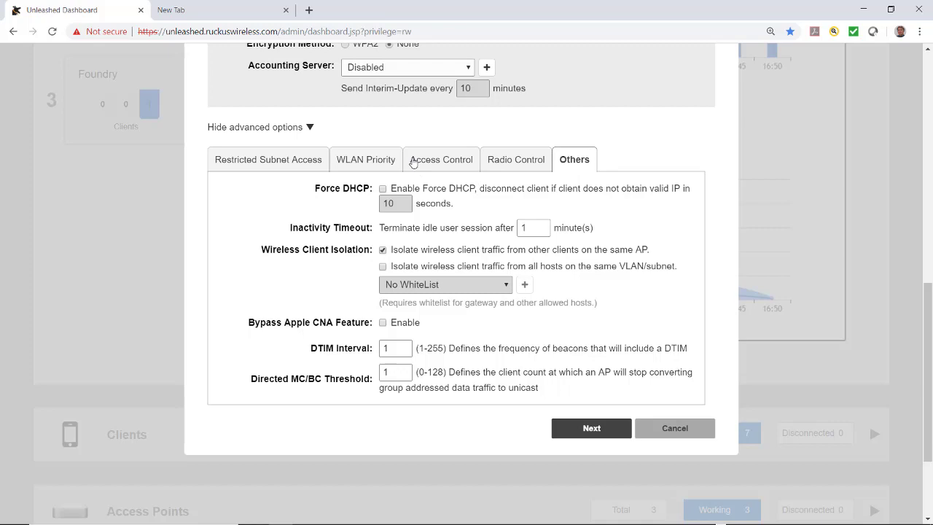
click(589, 430)
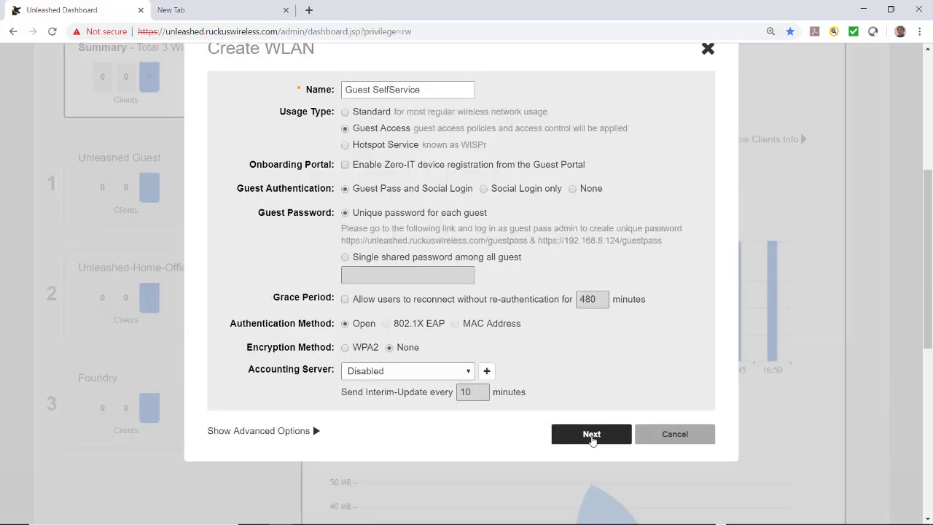
Enable guest pass self-service with a default guest pass lifetime of 1 week.
click(591, 434)
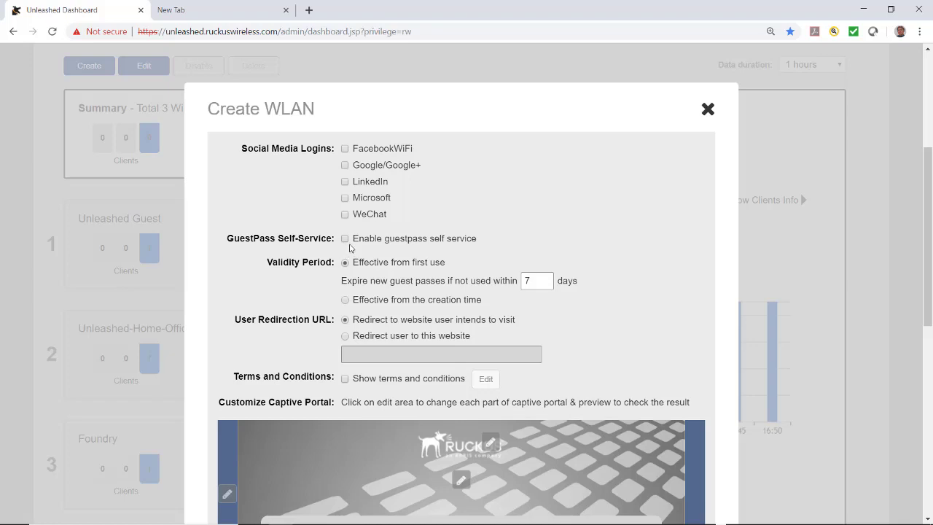
click(345, 240)
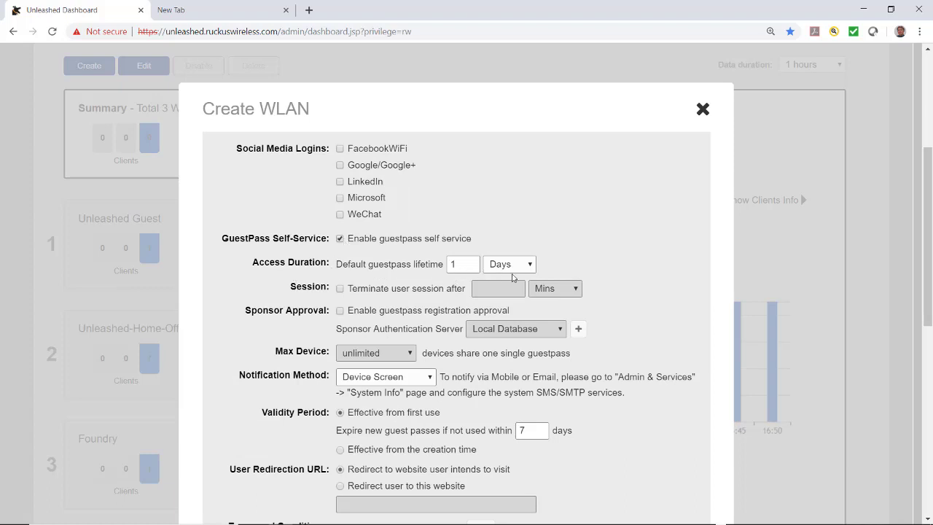
click(526, 265)
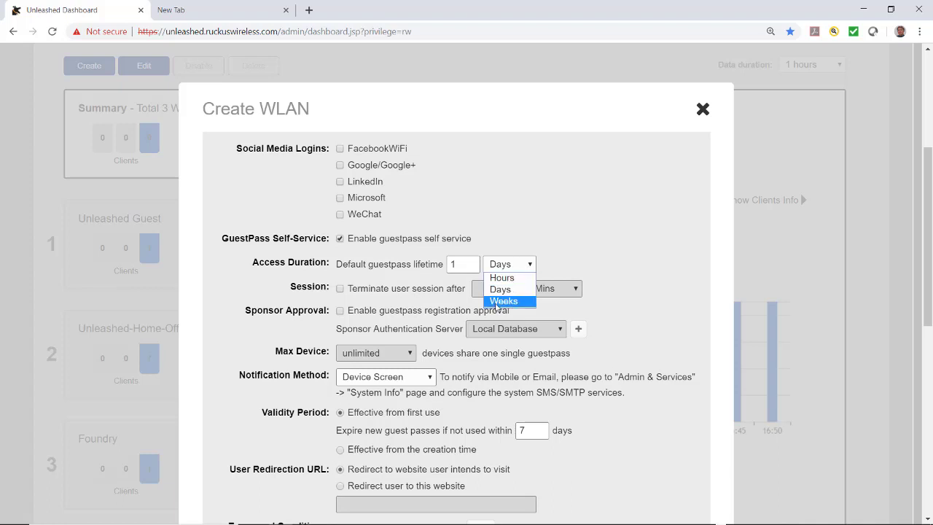
click(502, 300)
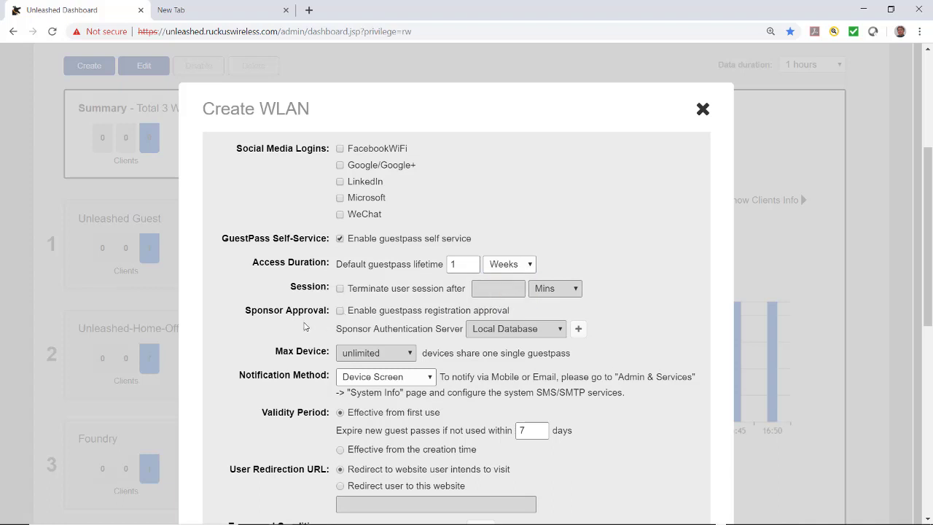
scroll(298, 327, down, 3)
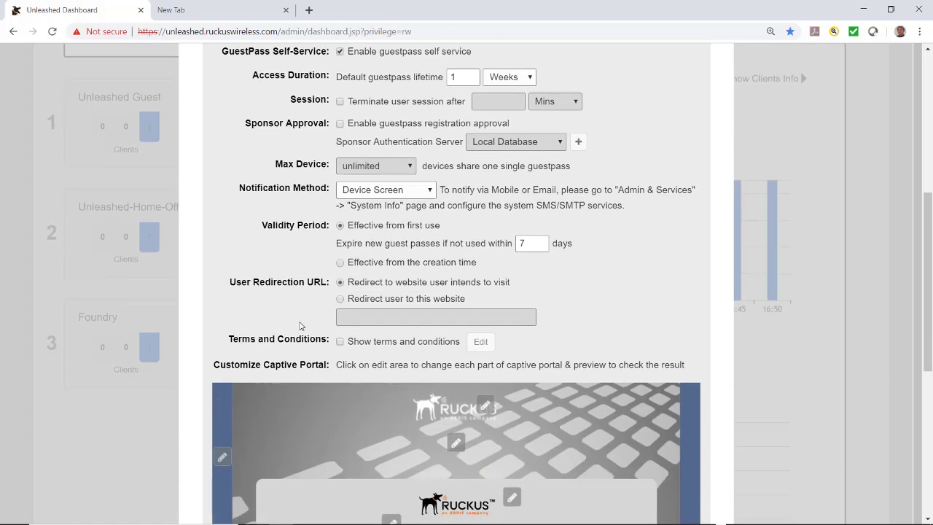
scroll(300, 327, down, 1)
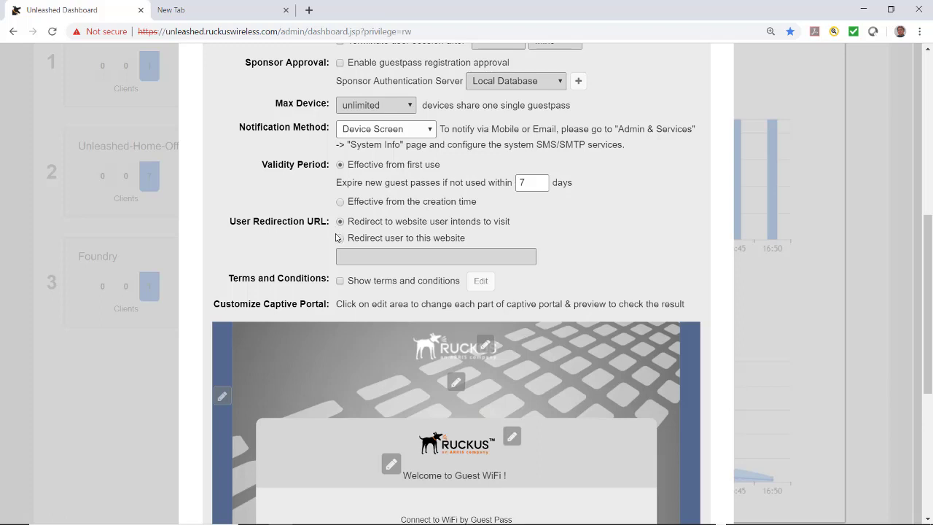
click(340, 240)
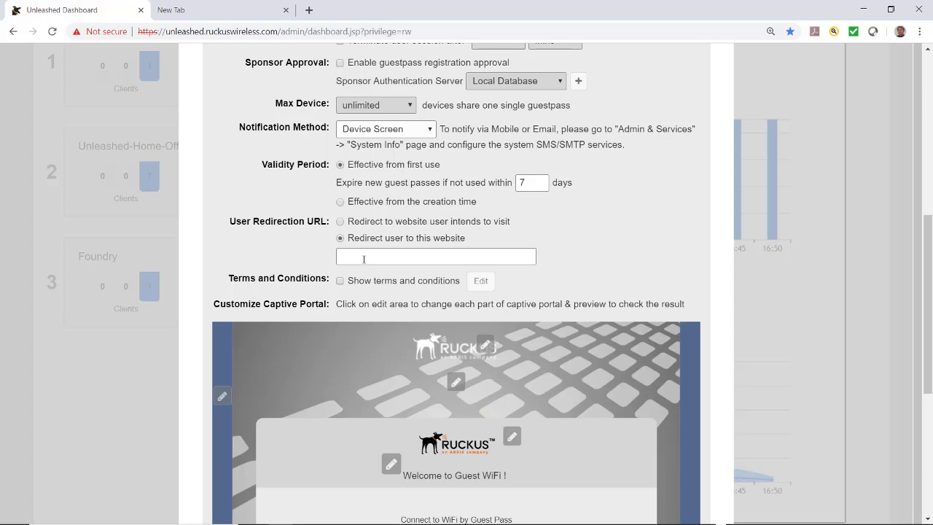
text(www.ruckuswireless.com)
key(Return)
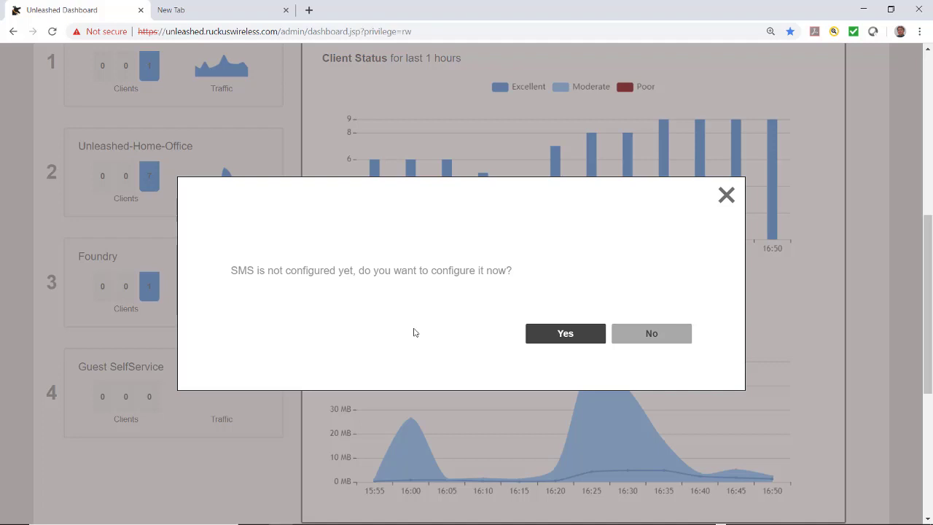
click(641, 334)
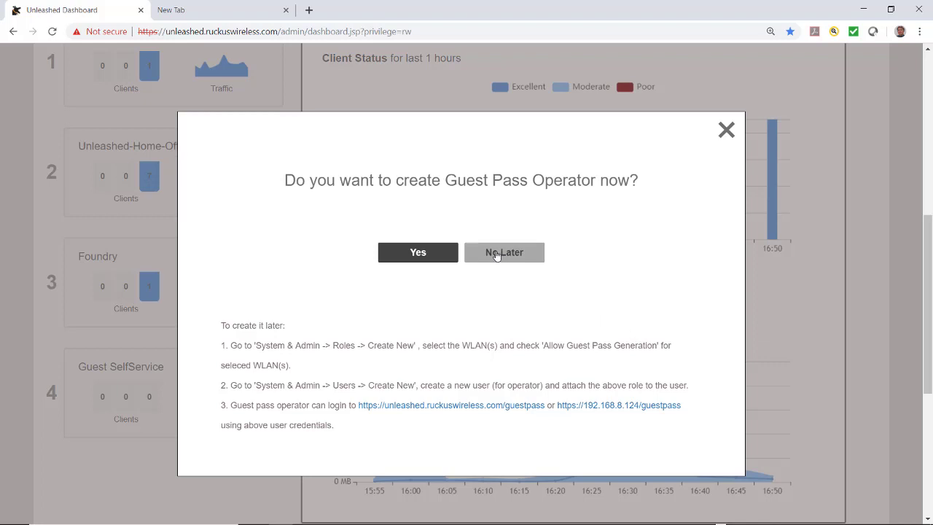
click(496, 254)
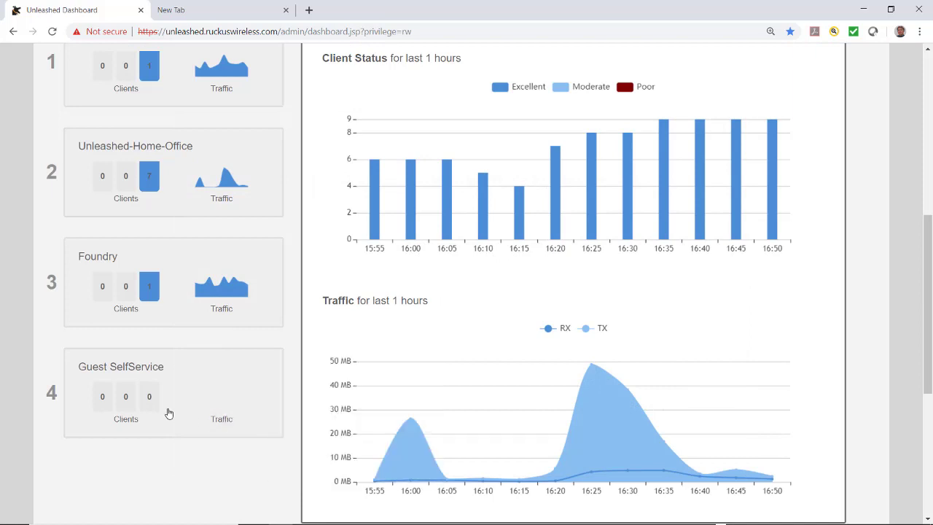
Edit the Guest SelfService network and advance to its guest pass and captive portal page.
click(199, 385)
scroll(199, 383, up, 3)
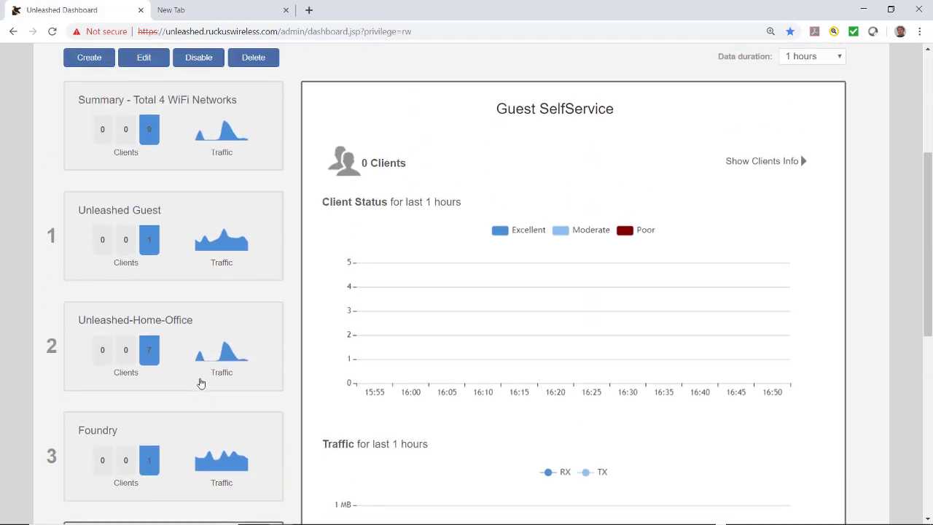
click(143, 66)
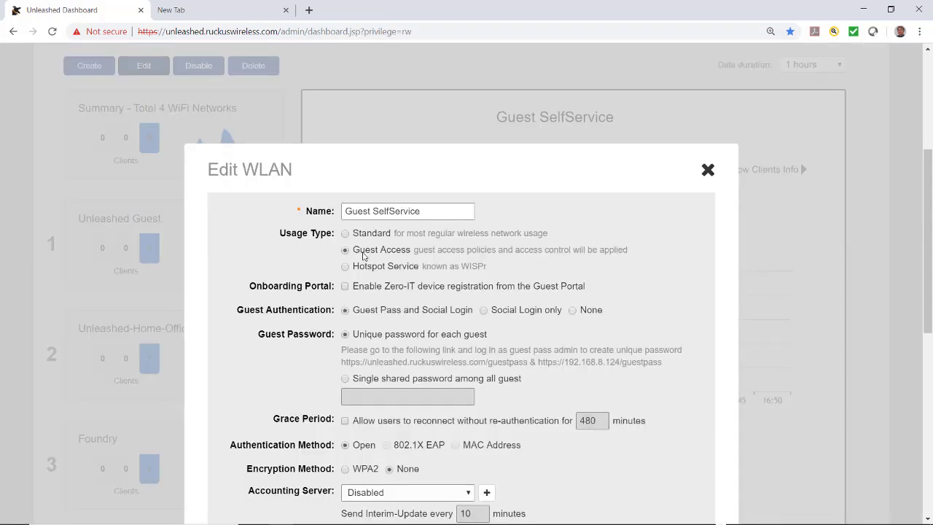
scroll(370, 260, down, 1)
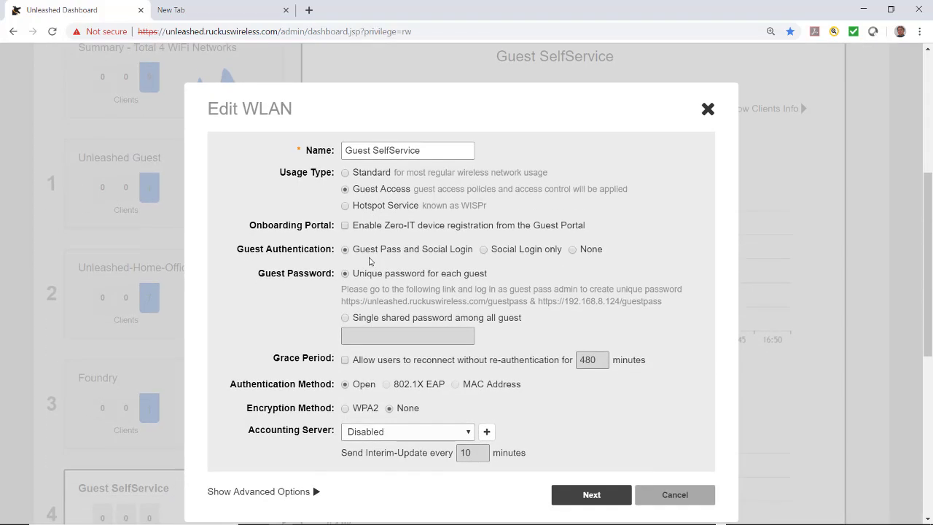
scroll(369, 261, down, 1)
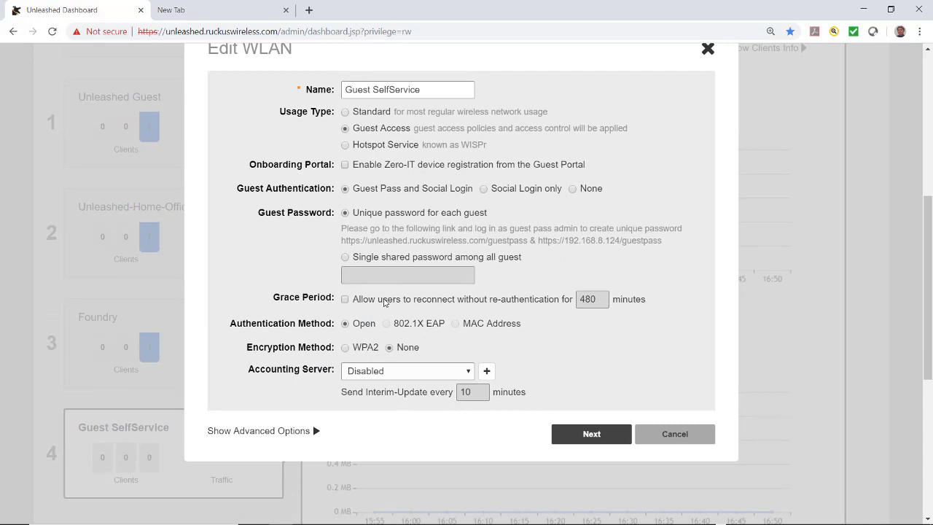
click(590, 435)
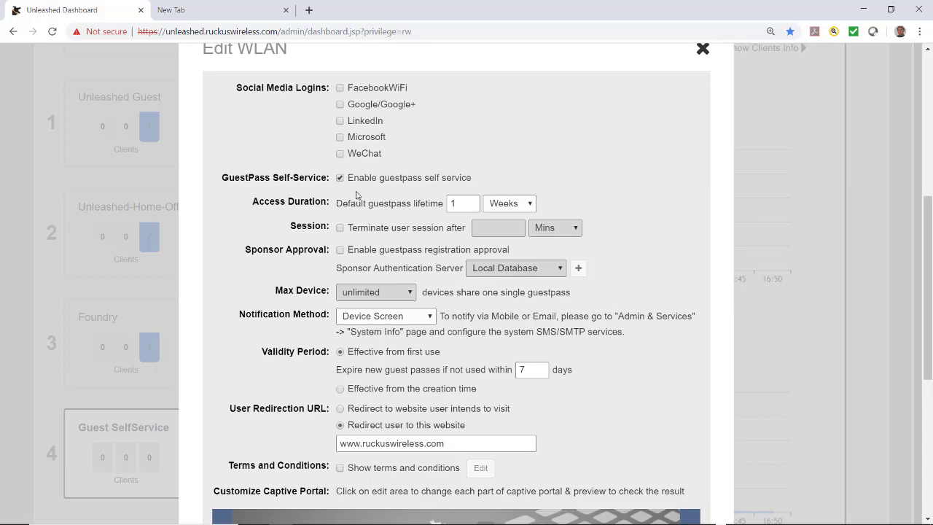
scroll(416, 190, down, 2)
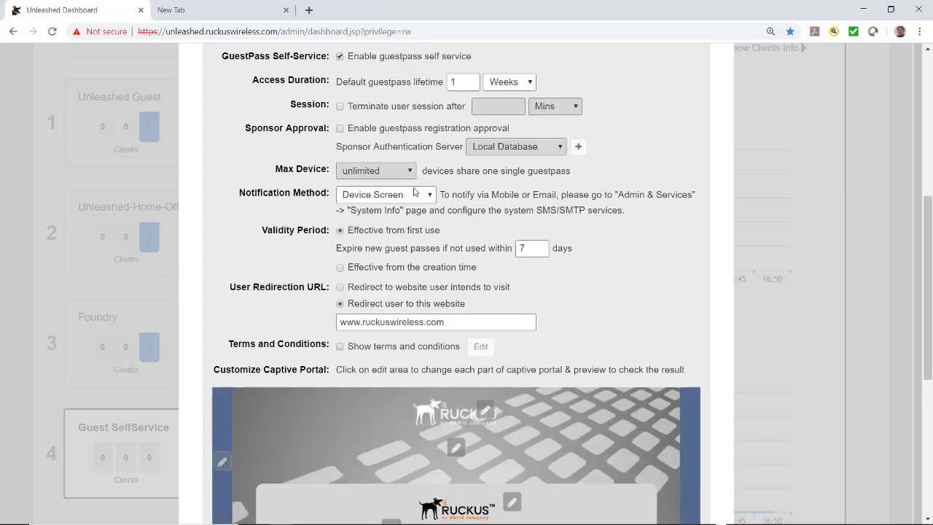
scroll(414, 190, down, 3)
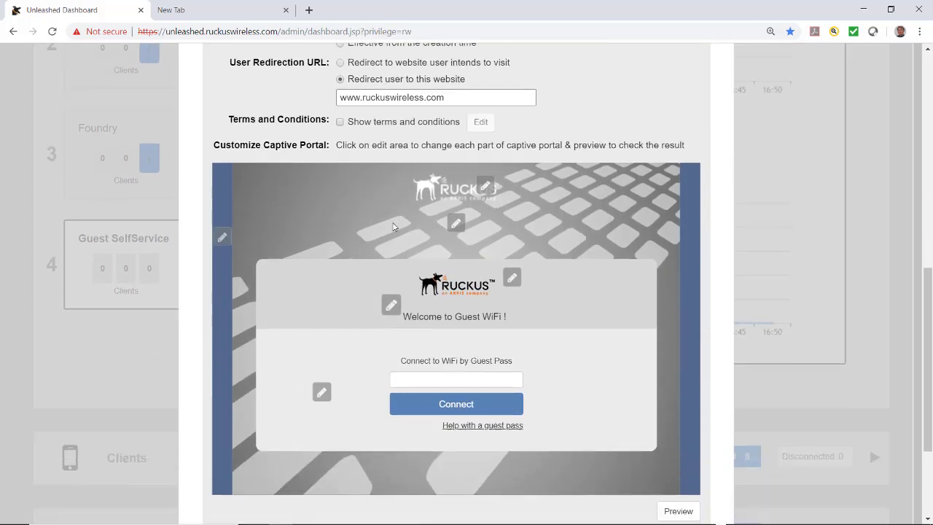
scroll(327, 210, up, 1)
scroll(324, 207, down, 2)
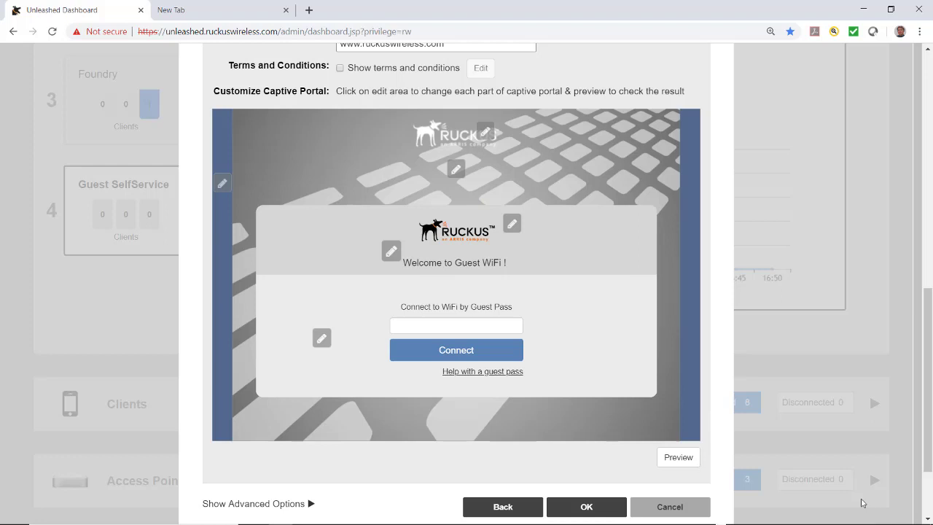
click(679, 458)
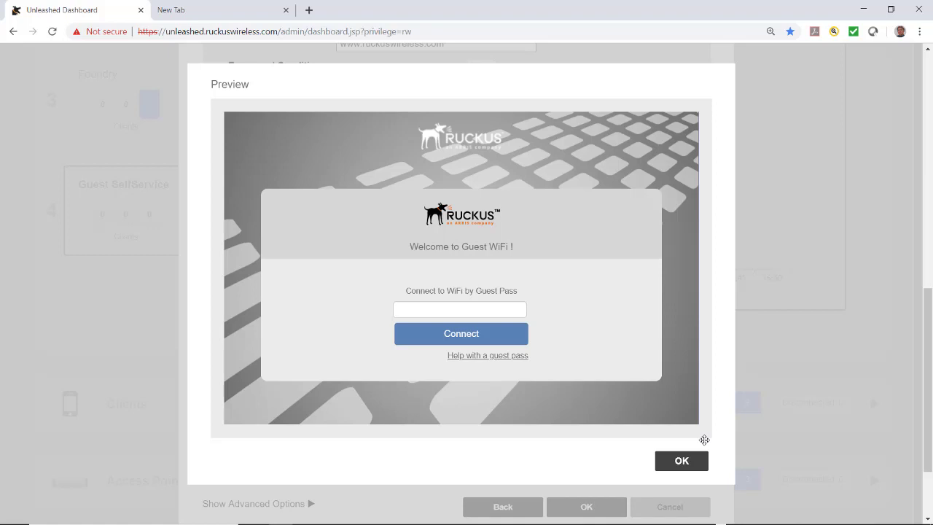
click(685, 462)
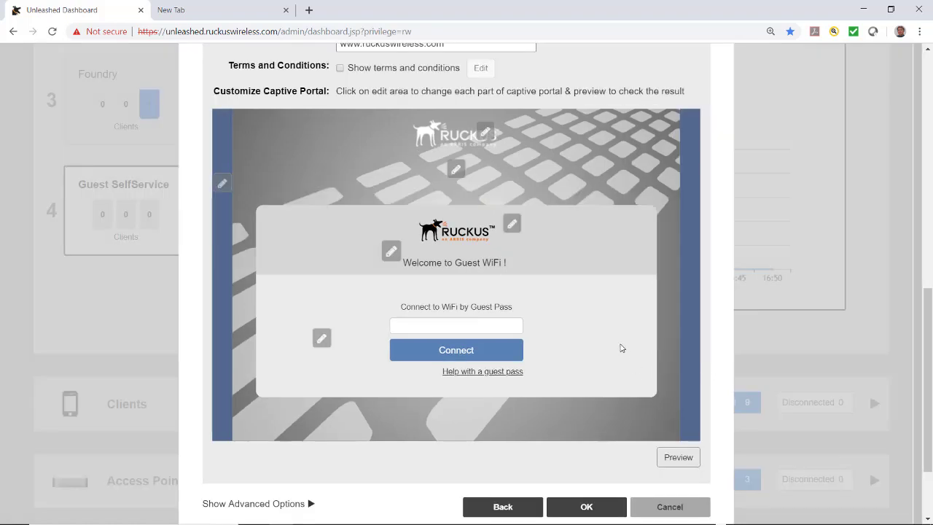
Replace the portal banner with the custom image Art Class.jpg.
click(488, 139)
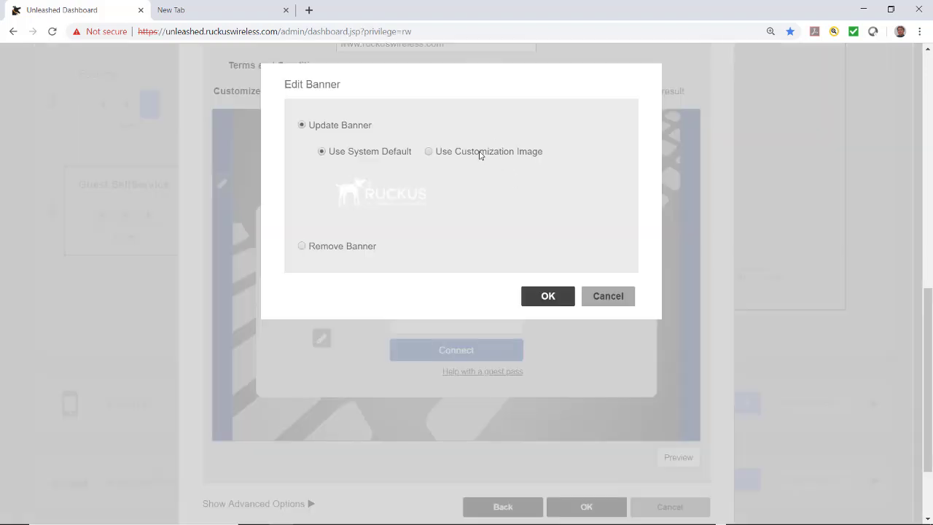
click(480, 153)
click(462, 187)
click(682, 120)
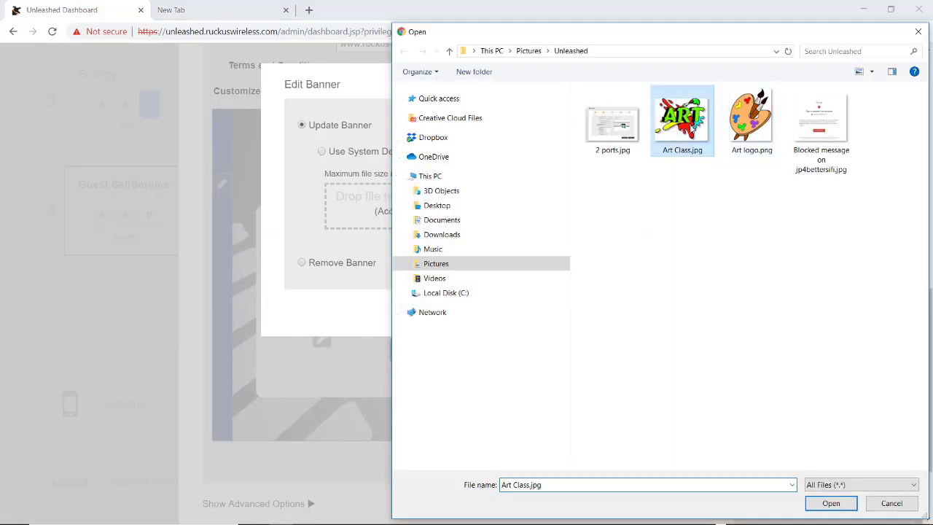
click(830, 503)
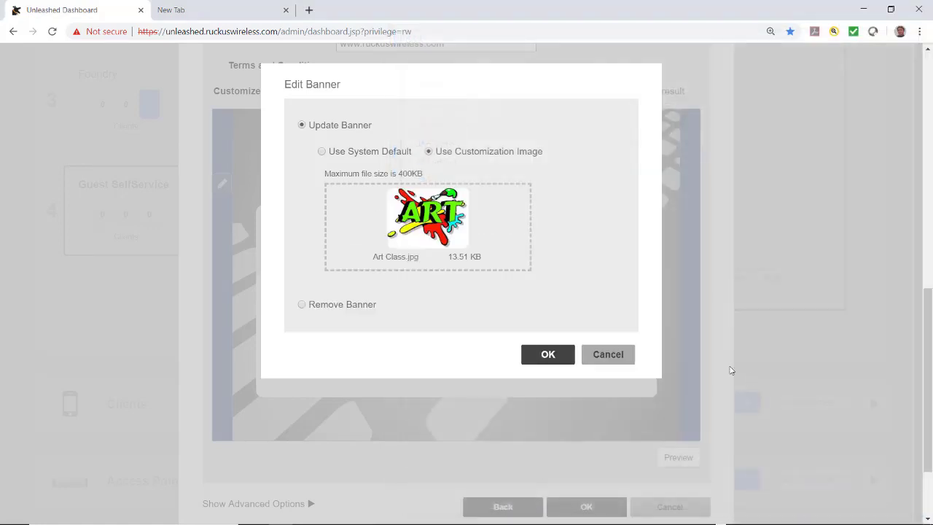
click(567, 370)
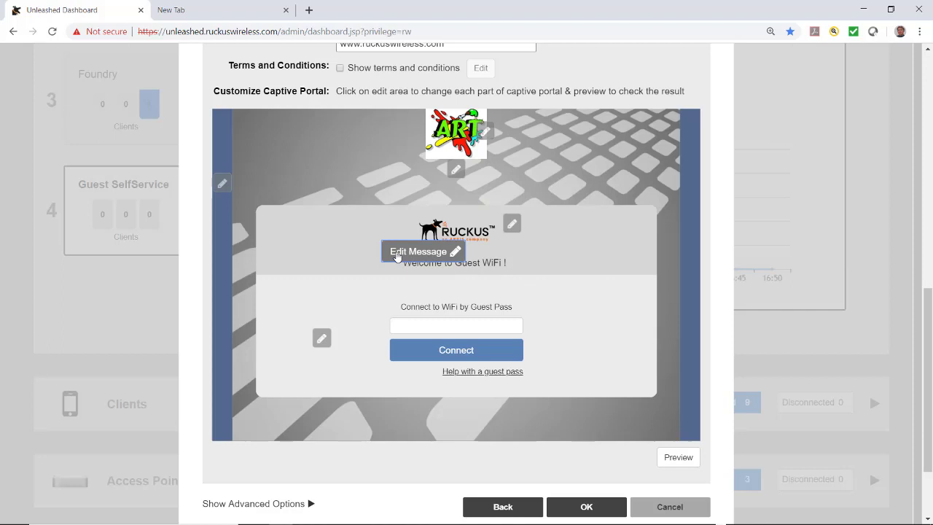
Change the welcome message to 'Welcome to the Ahwahnee Art Studio'.
click(397, 254)
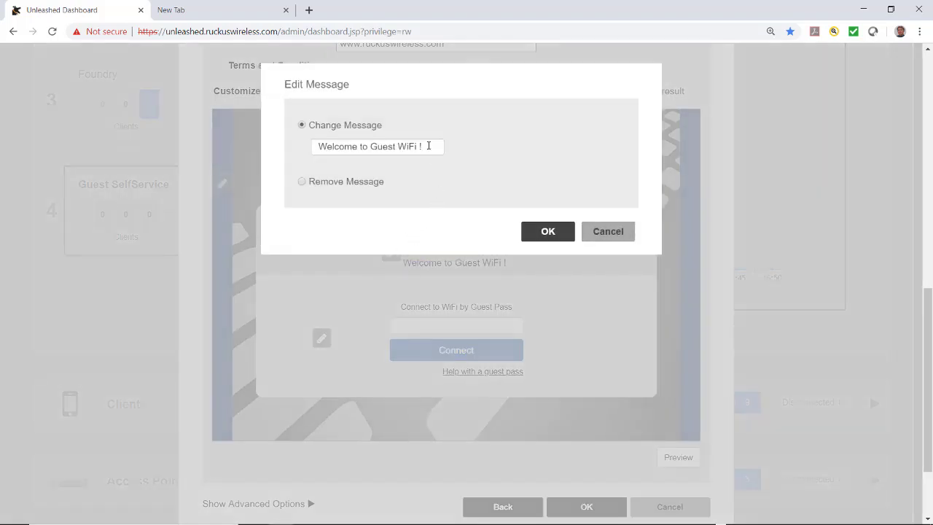
key(BackSpace)
key(BackSpace)
key(BackSpace)
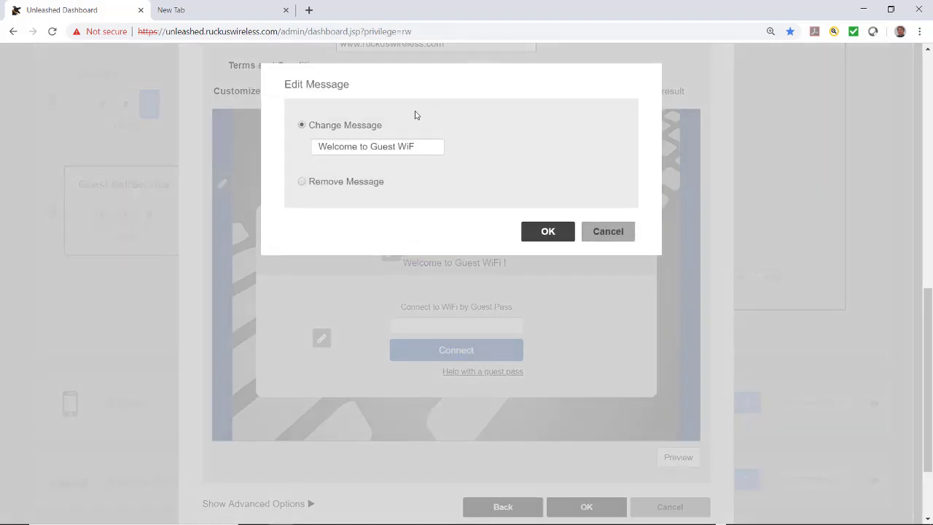
key(ctrl+a)
text(Welcome to the Ahwahnee Art Studio)
click(537, 234)
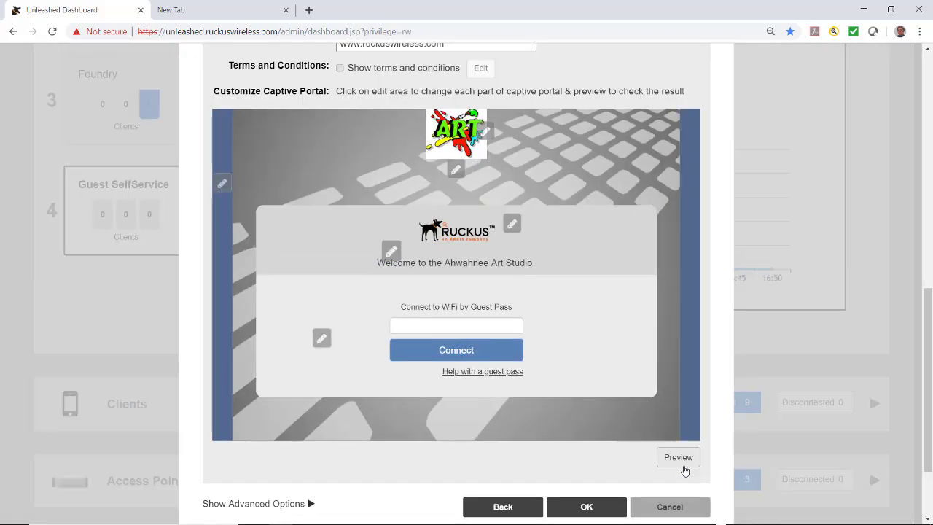
Preview the customized captive portal, then save the Guest SelfService settings.
click(678, 458)
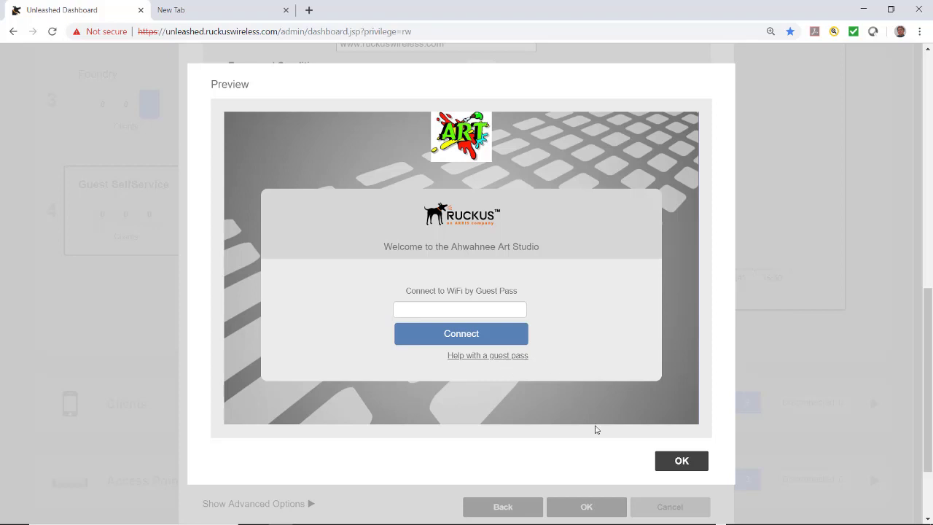
click(682, 461)
scroll(447, 374, down, 2)
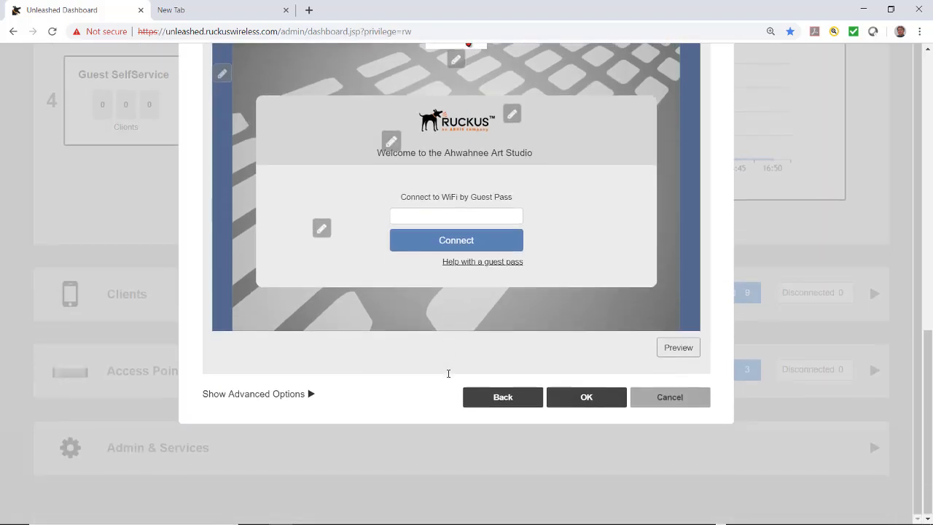
scroll(448, 377, up, 1)
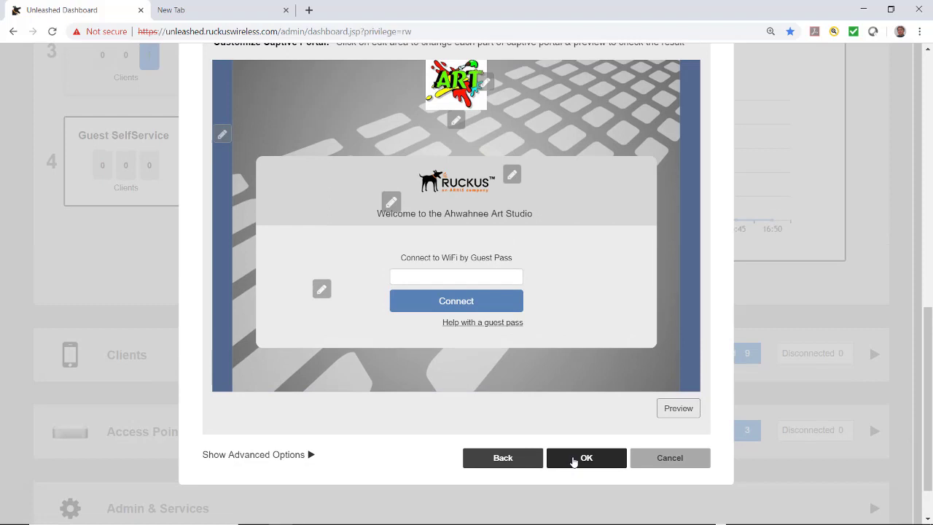
click(574, 457)
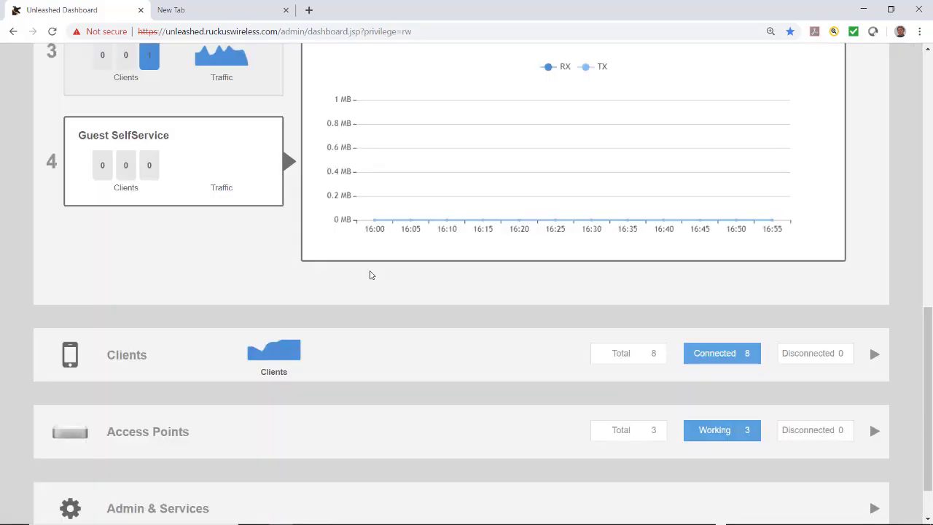
scroll(370, 271, up, 3)
scroll(370, 275, up, 3)
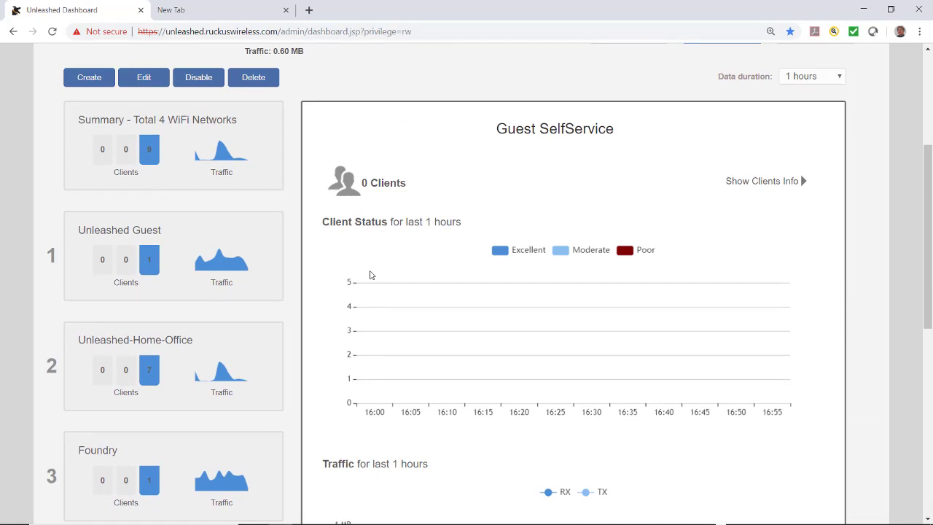
scroll(370, 274, down, 3)
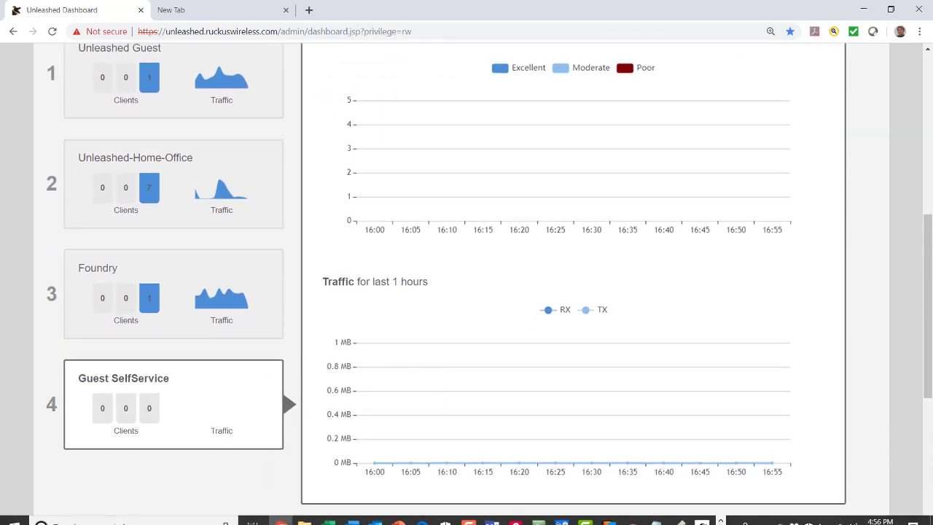
mouse_move(218, 410)
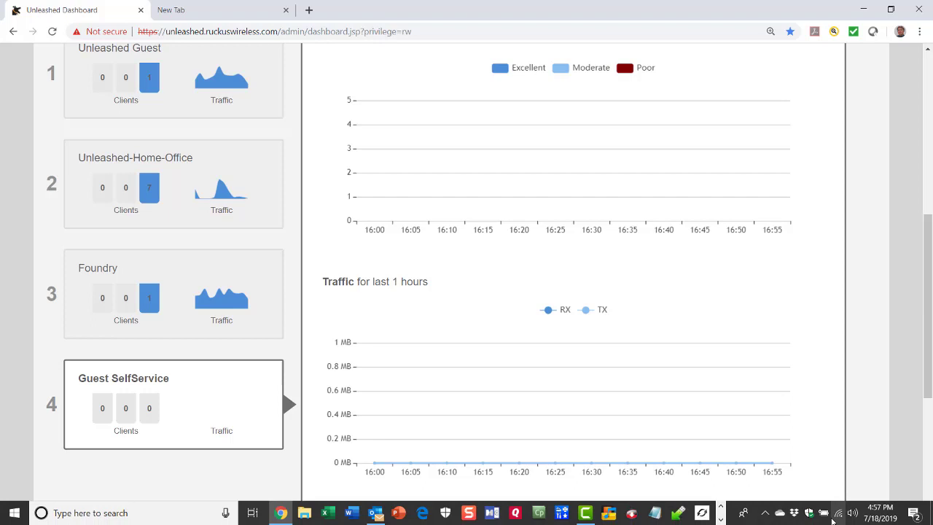
Connect the Windows 10 PC to the Guest SelfService Wi-Fi network from the taskbar flyout.
click(839, 515)
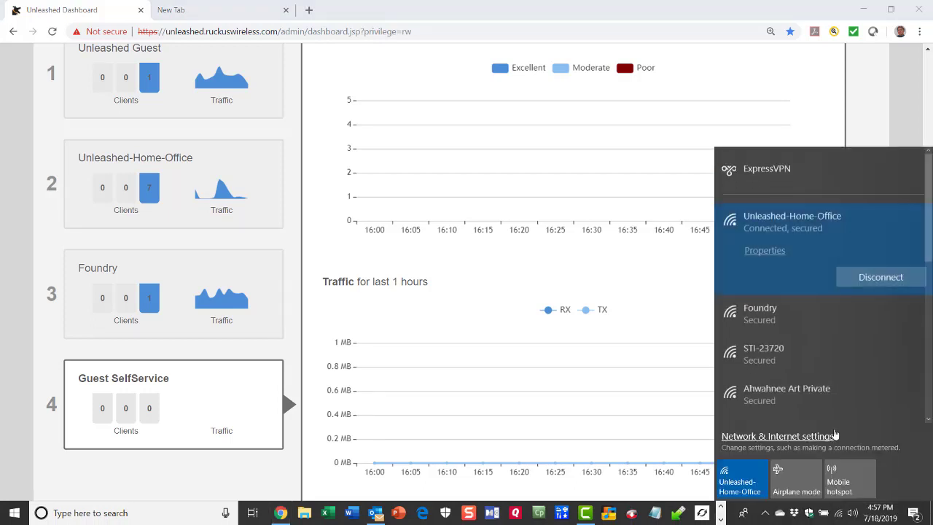
scroll(787, 386, down, 5)
click(770, 366)
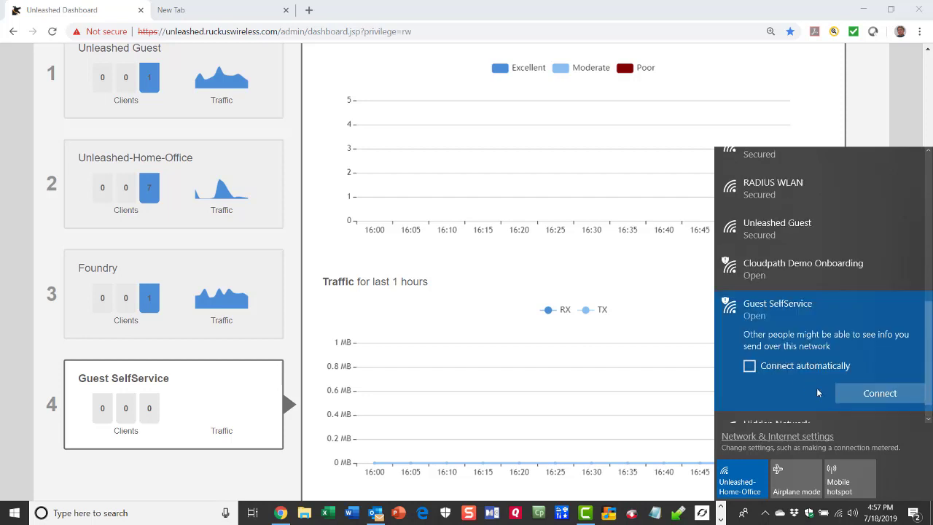
click(869, 394)
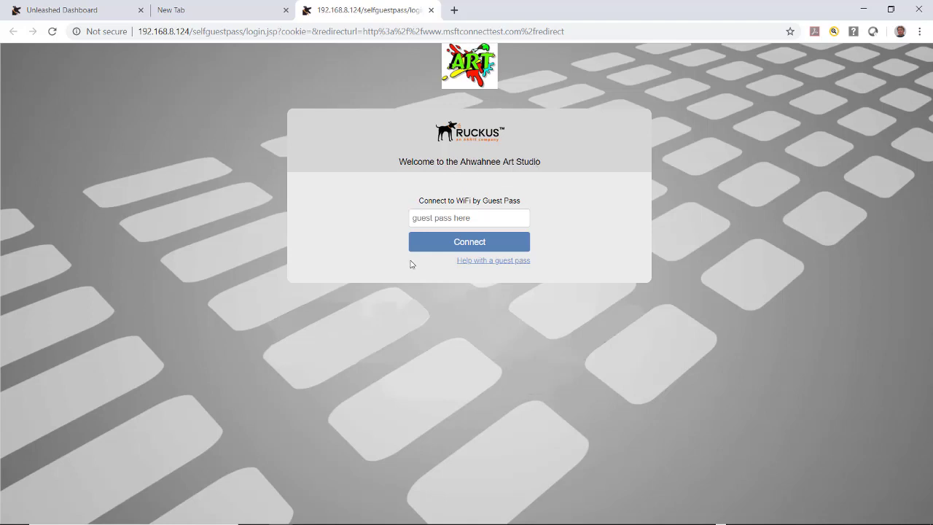
Self-register for a guest pass with the guest's e-mail and full name, then continue to ruckuswireless.com.
click(473, 264)
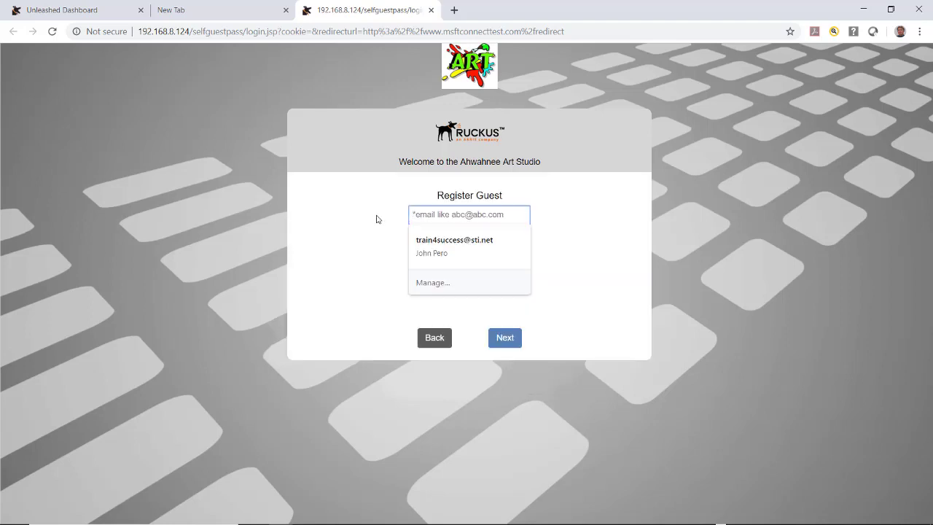
click(426, 214)
key(ctrl+v)
key(Tab)
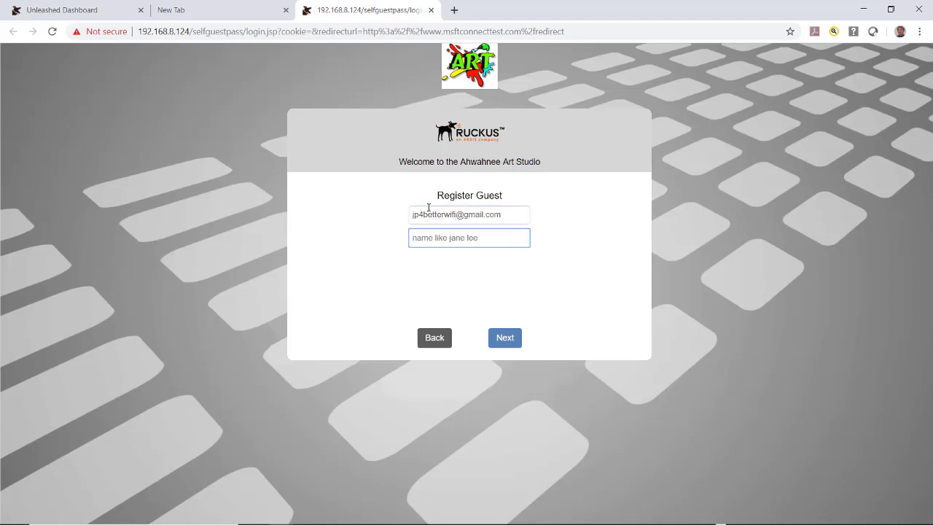
click(508, 340)
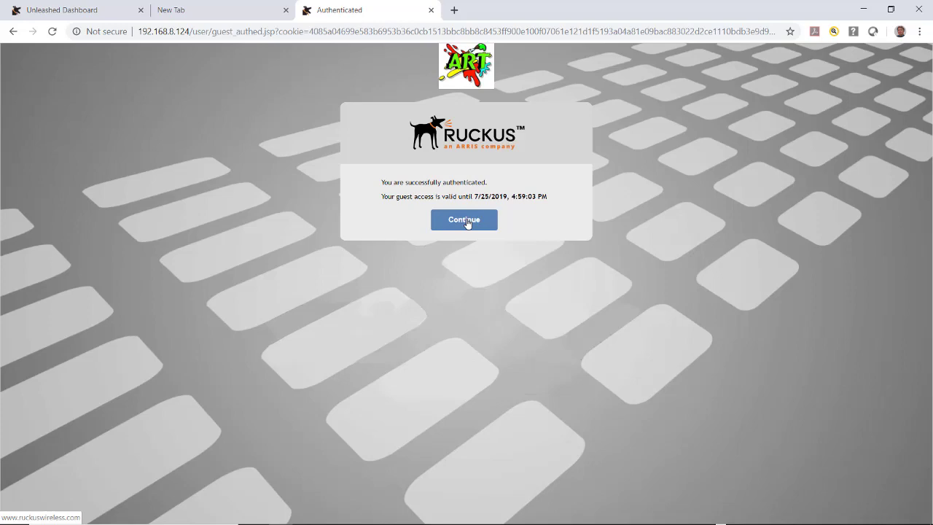
click(467, 222)
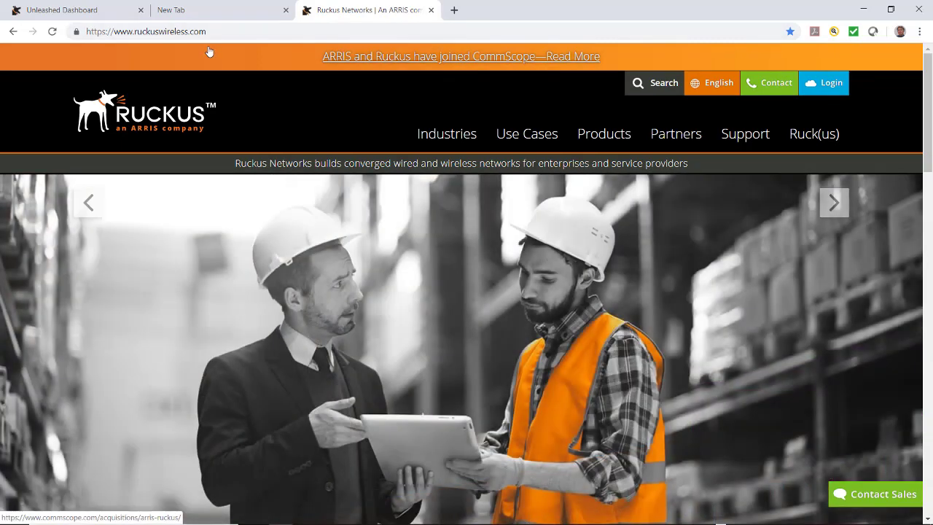
Return to the Unleashed dashboard, collapse WiFi Networks and expand the Clients list.
click(102, 16)
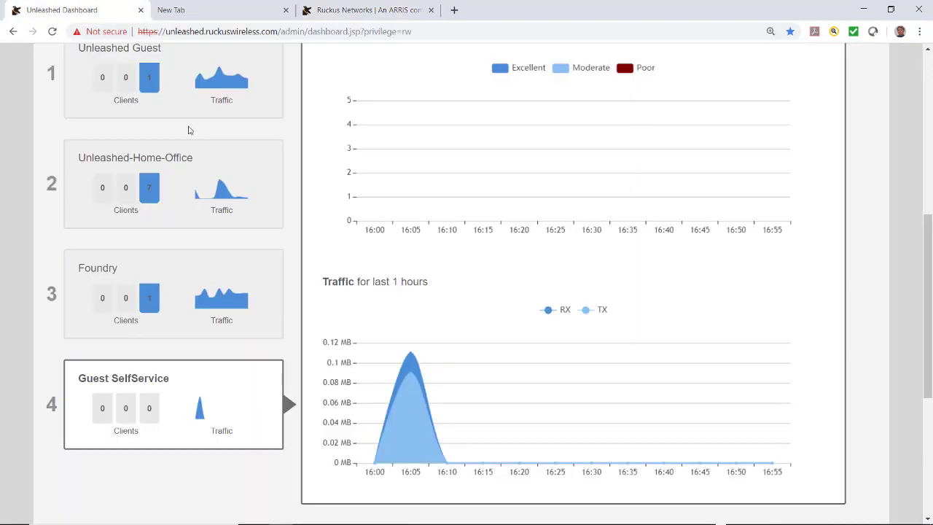
scroll(194, 131, up, 3)
scroll(209, 136, up, 2)
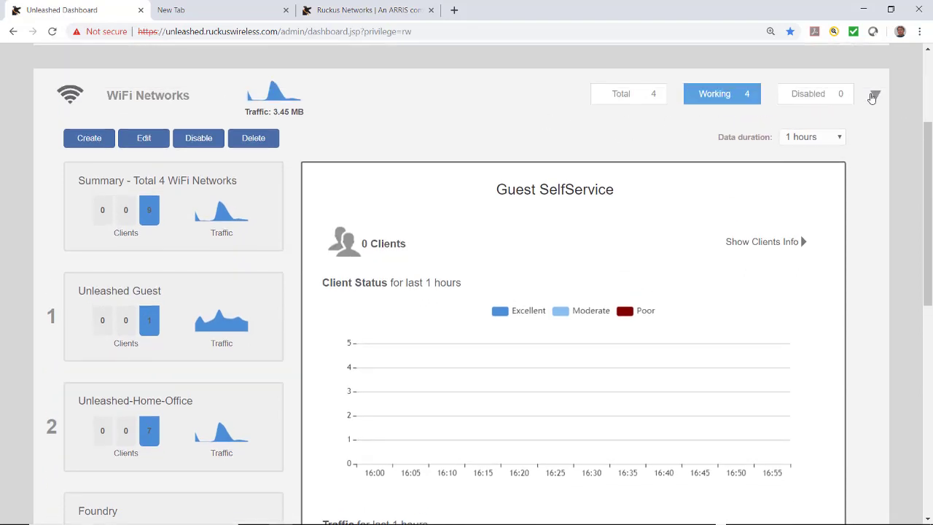
click(875, 95)
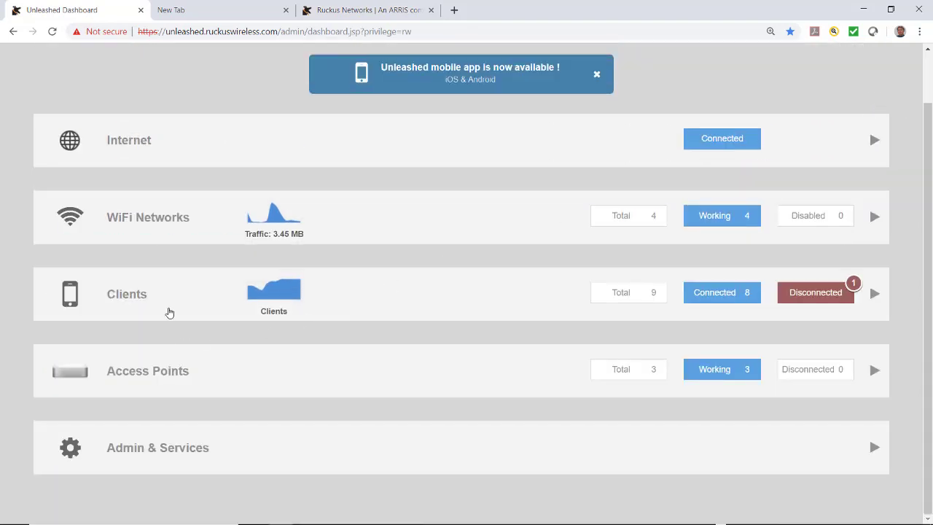
click(129, 300)
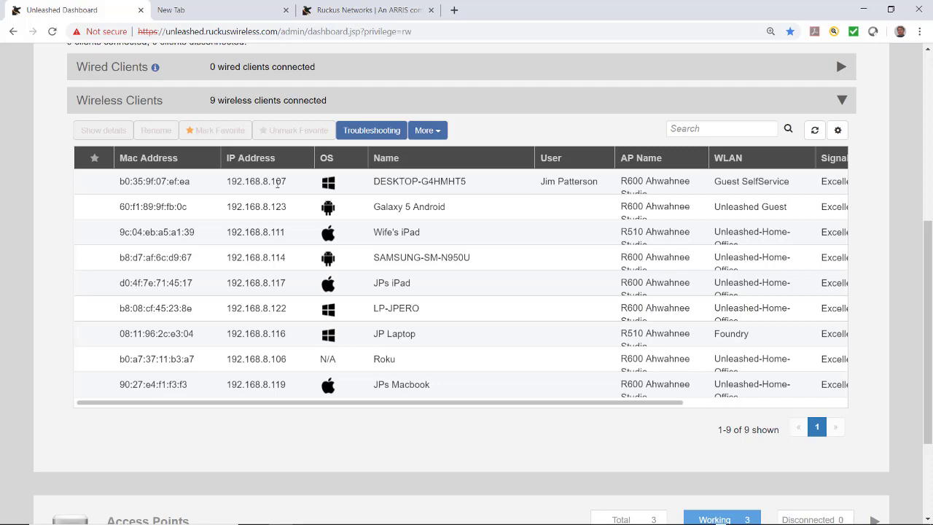
Select the DESKTOP-G4HMHT5 guest client on Guest SelfService and check its More actions.
click(279, 182)
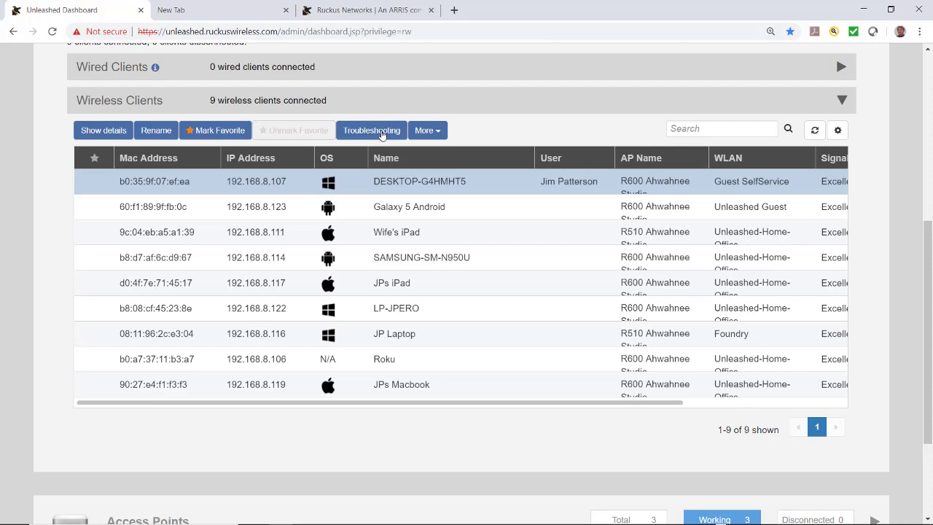
click(428, 131)
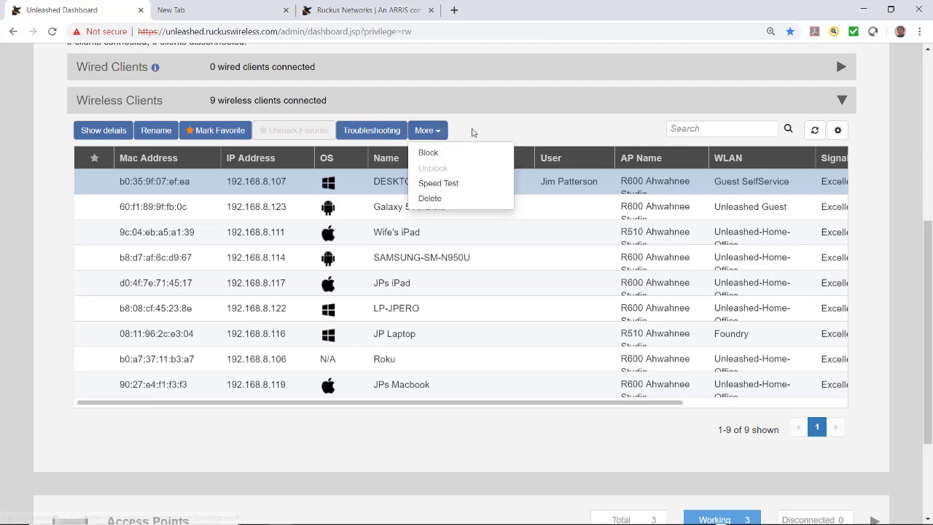
click(473, 128)
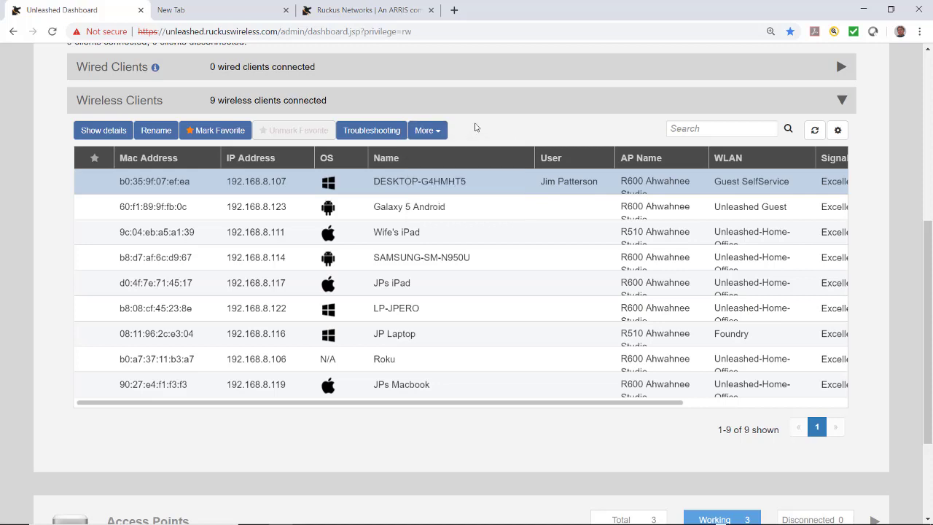